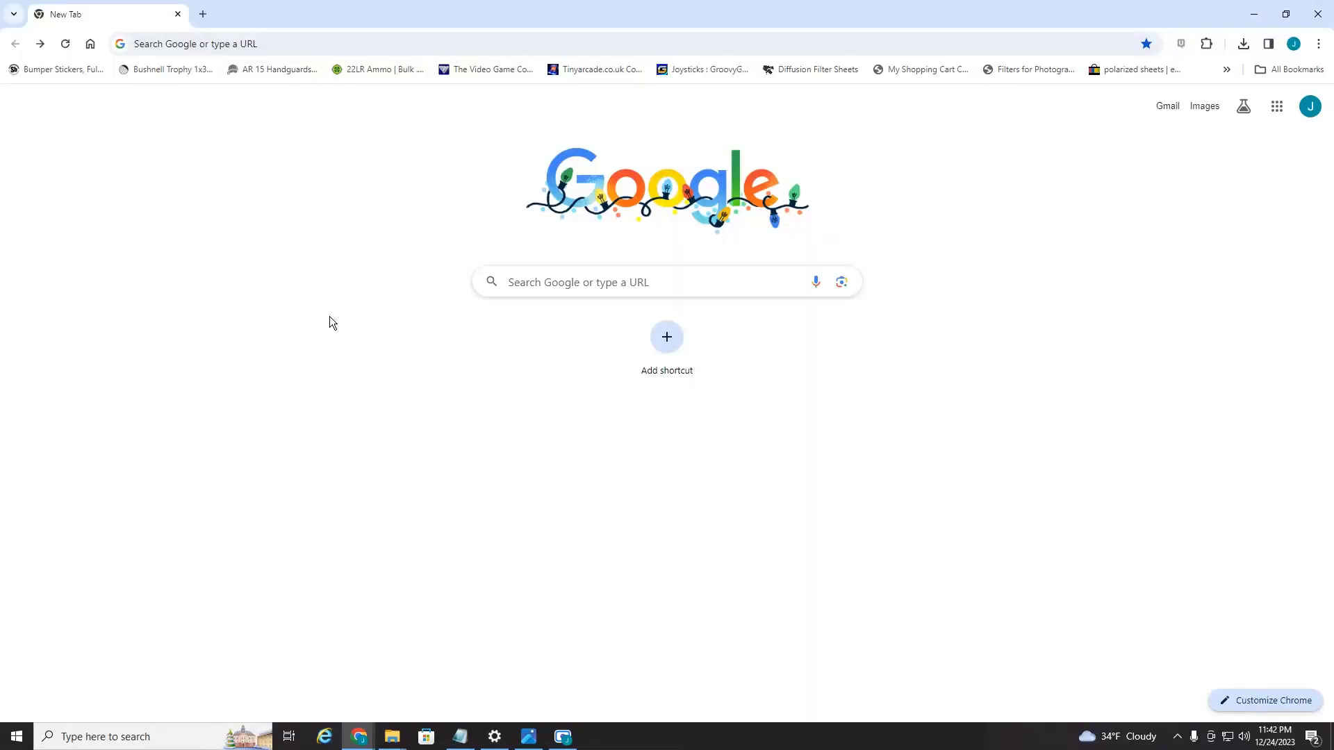
# Load dafont.com and look for The Sally font on the site
pyautogui.click(282, 44)
pyautogui.write('da')
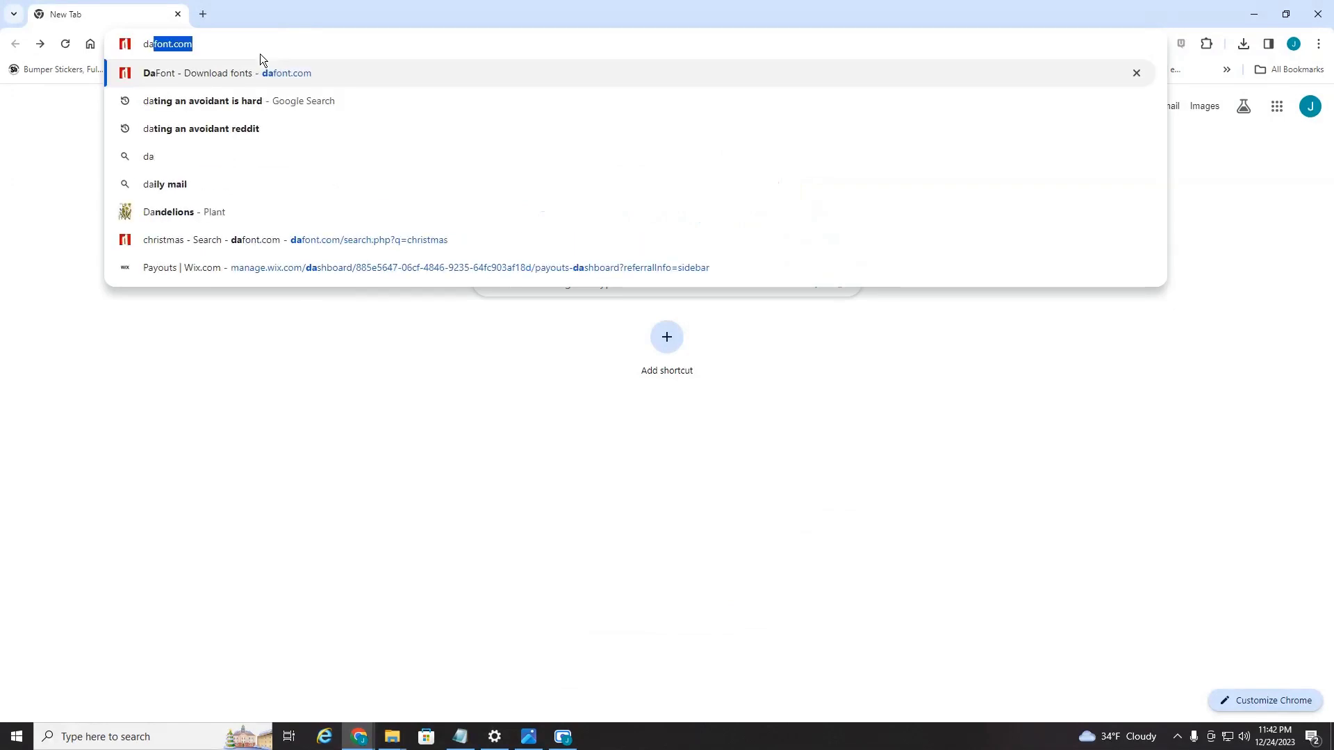
pyautogui.write('font.com')
pyautogui.press('Return')
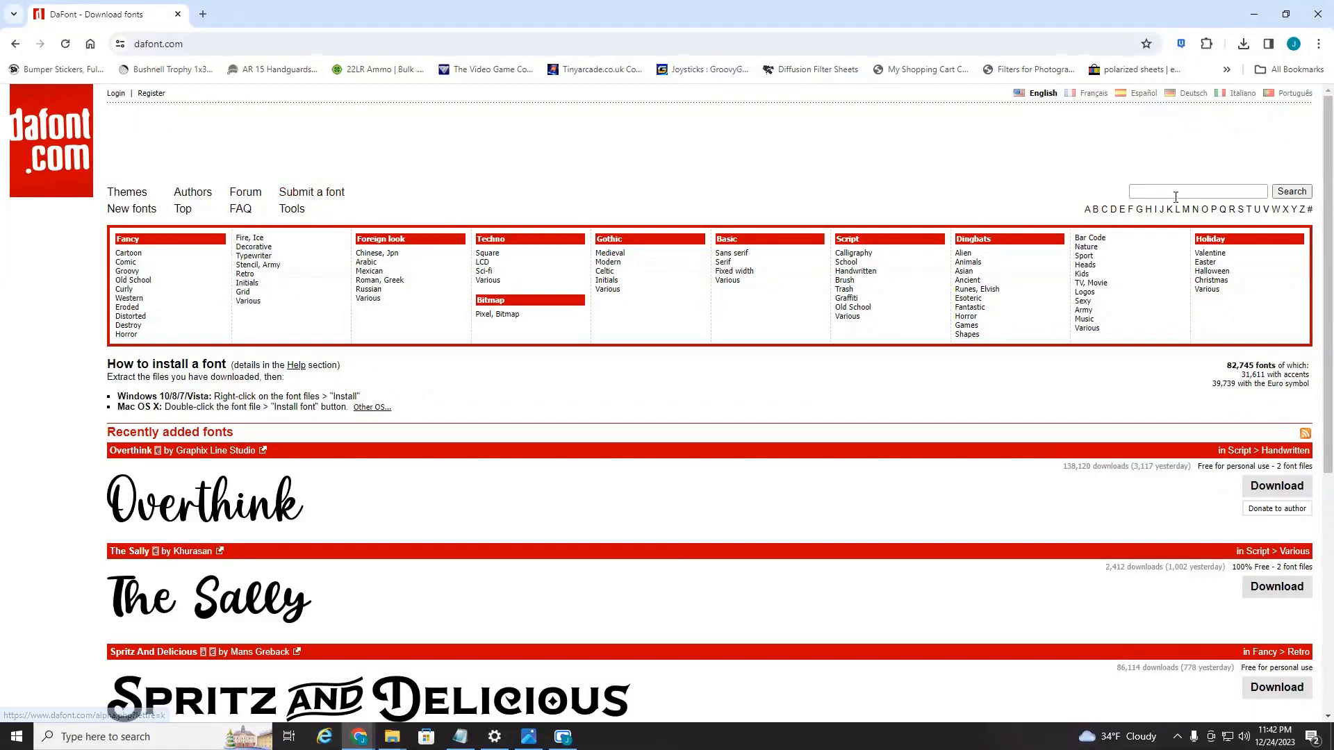
pyautogui.click(1182, 189)
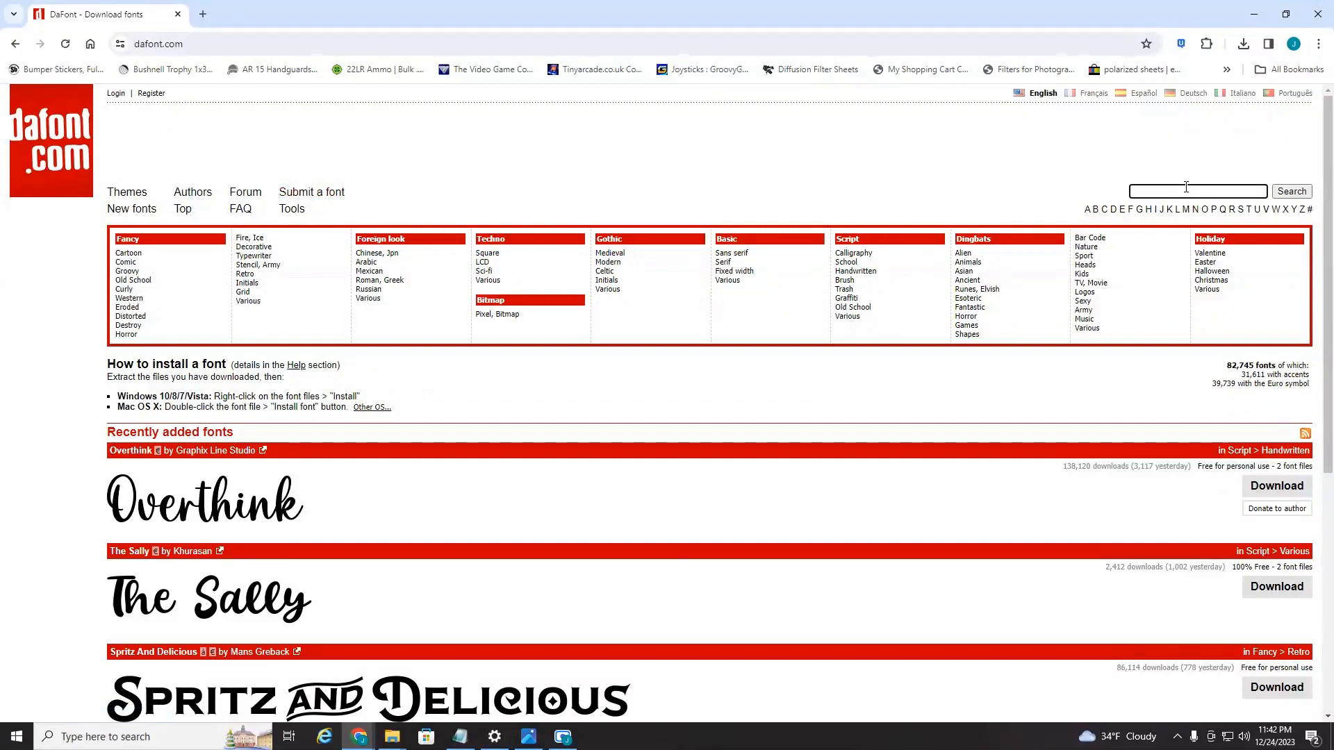
pyautogui.scroll(-2, 781, 334)
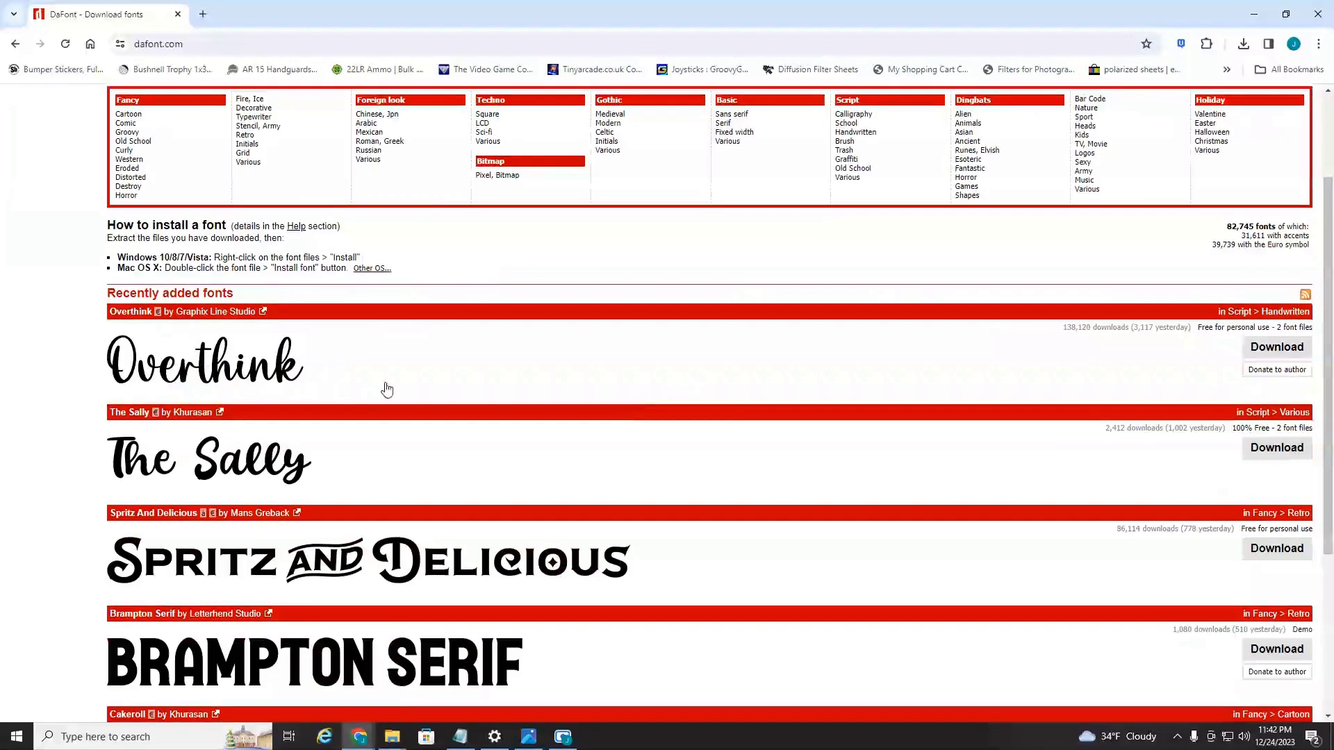
pyautogui.scroll(-2, 174, 337)
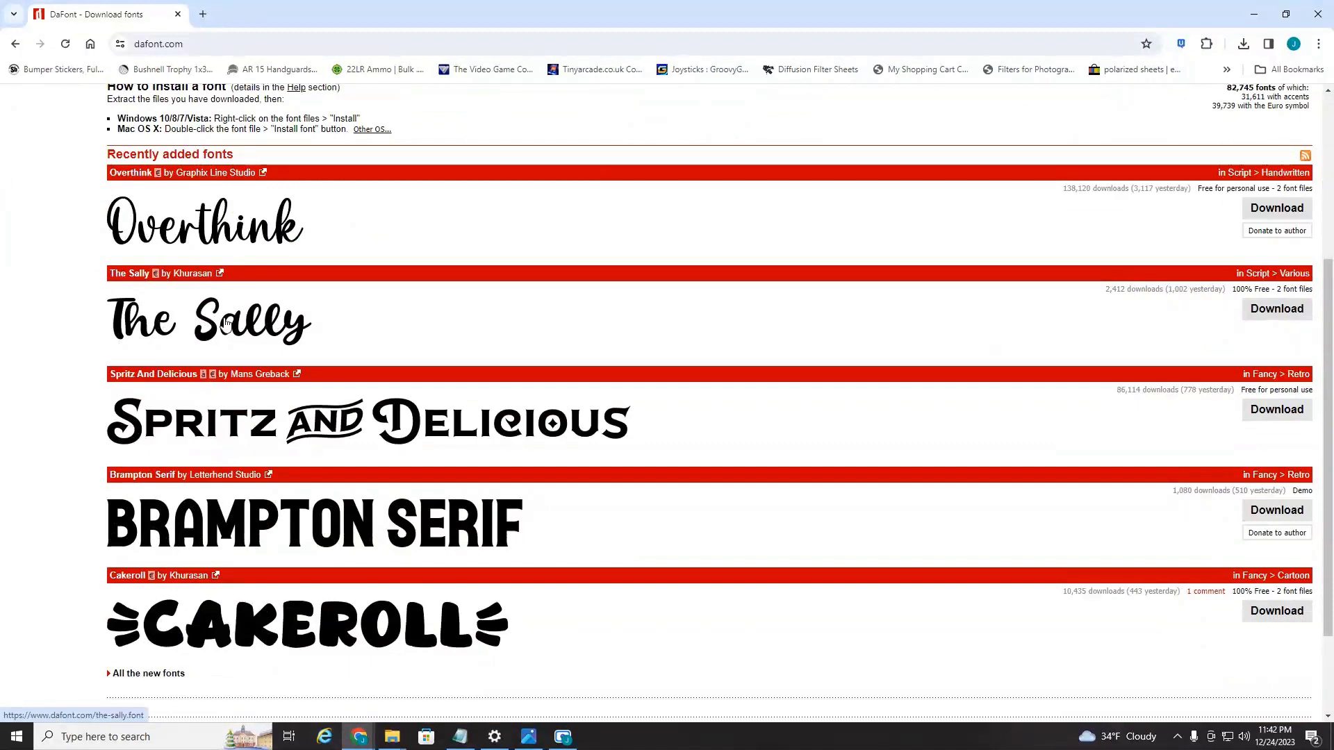
# Download The Sally as a ZIP into the Desktop Fonts folder
pyautogui.click(1291, 317)
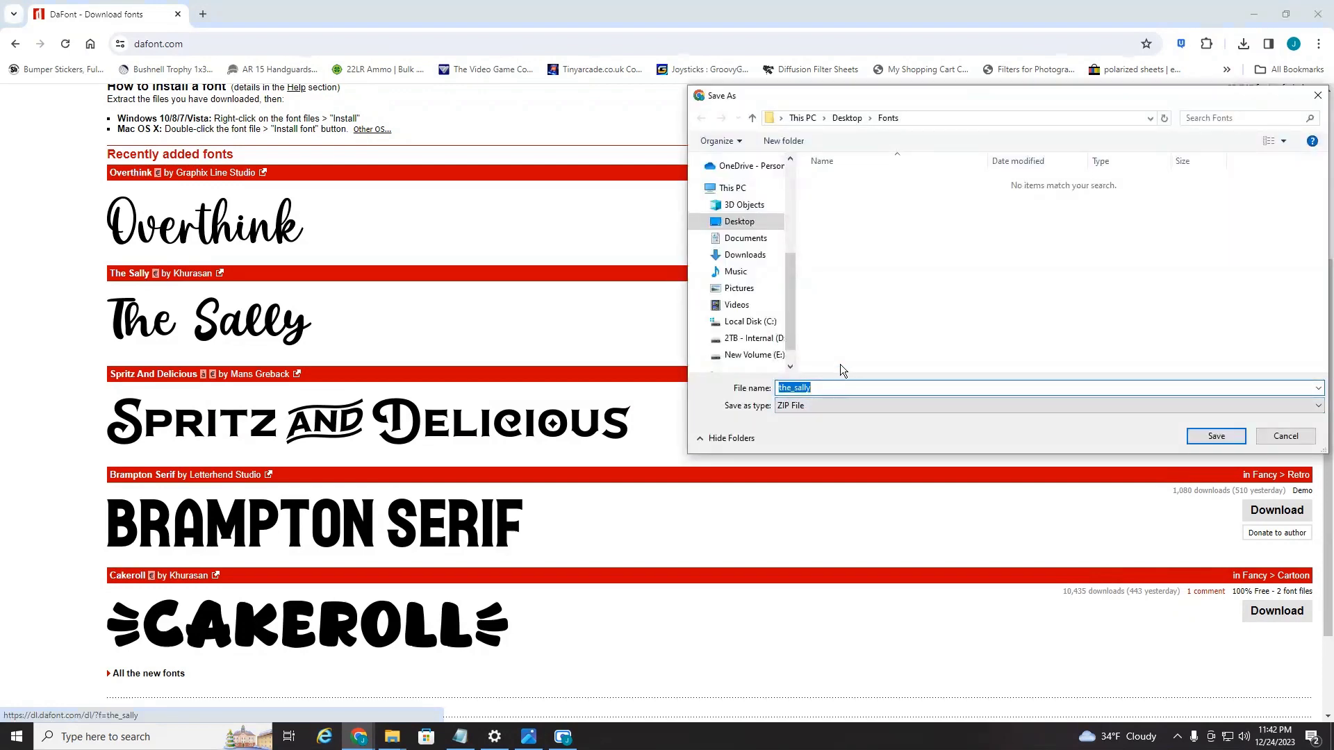
pyautogui.moveTo(739, 221)
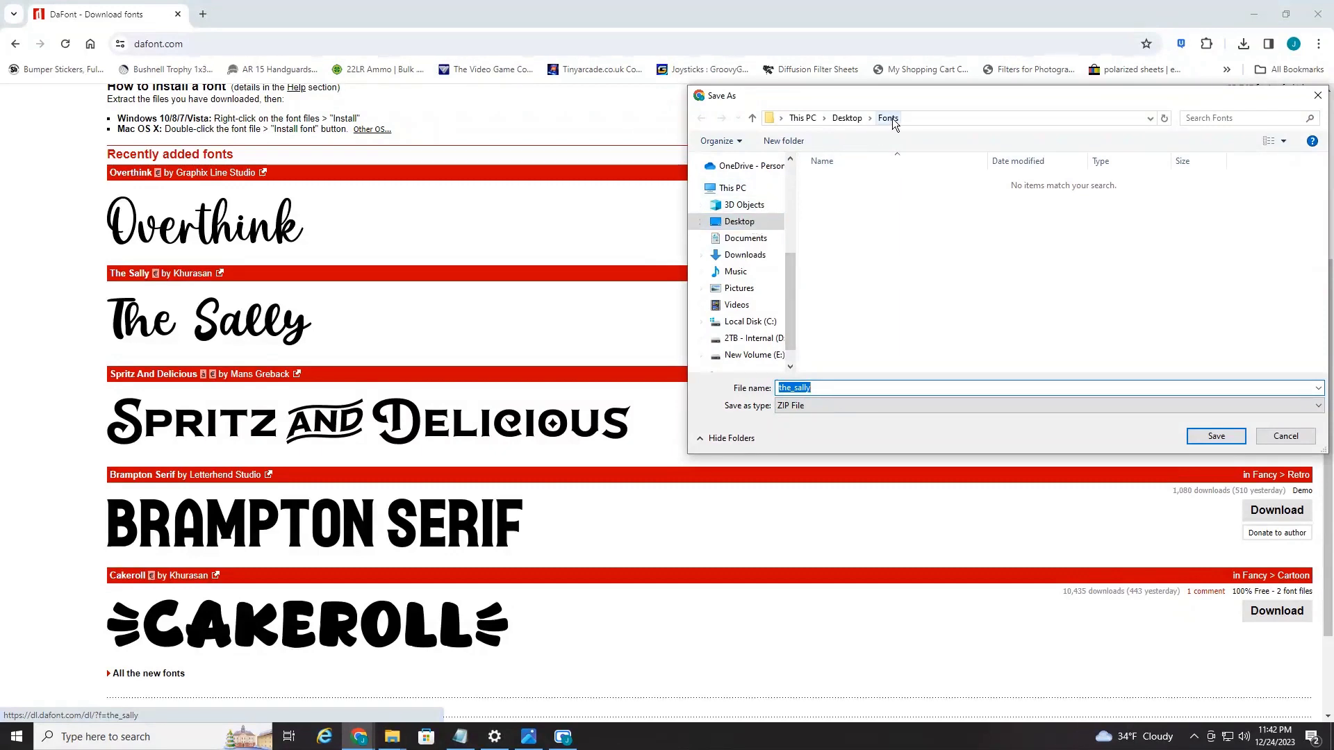
pyautogui.click(1215, 435)
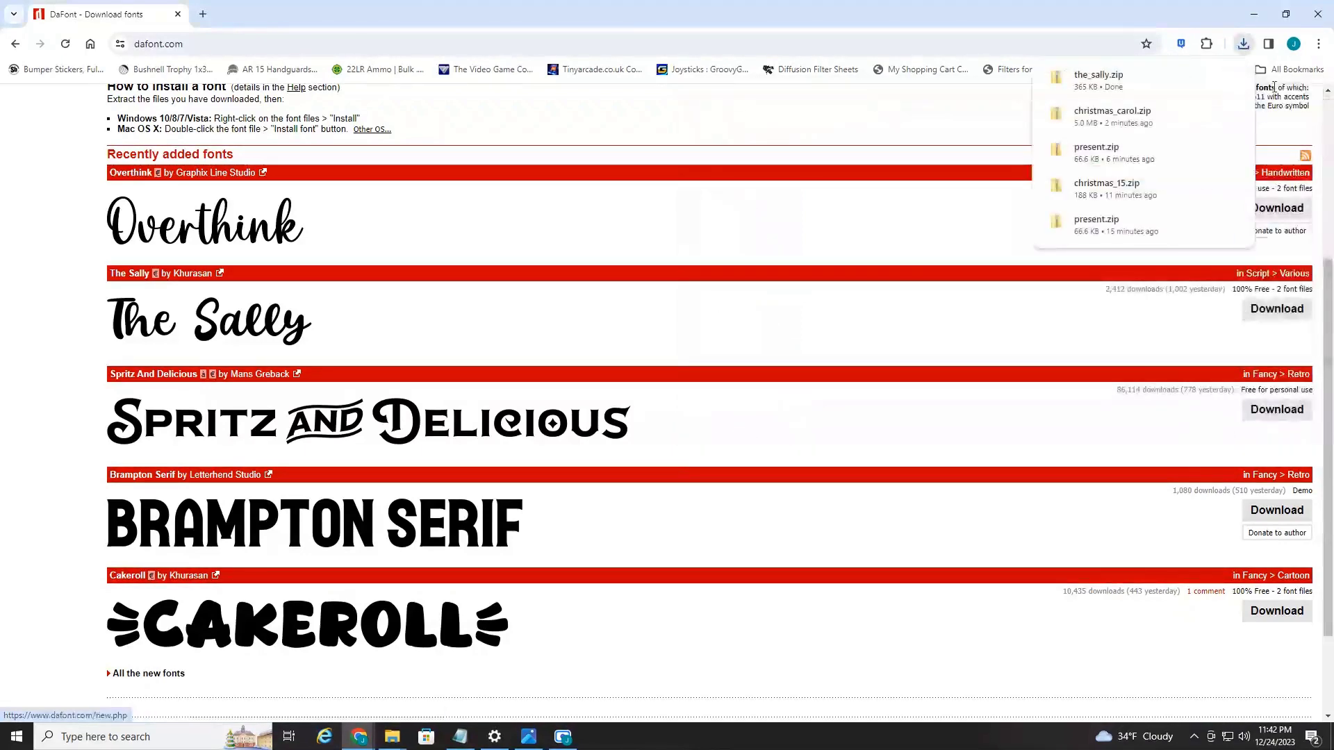
# Open the_sally ZIP in the desktop Fonts folder and install The Sally OpenType font
pyautogui.click(1254, 15)
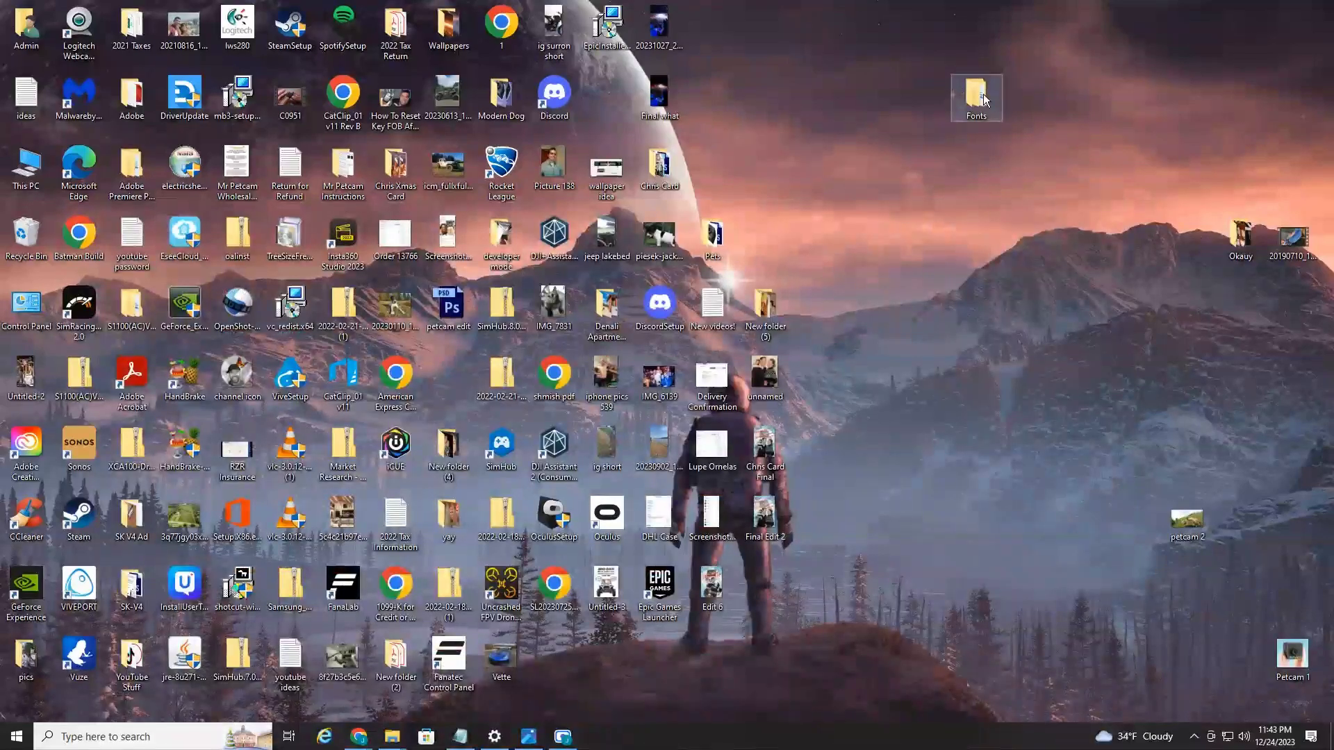
pyautogui.click(983, 100)
pyautogui.doubleClick(989, 98)
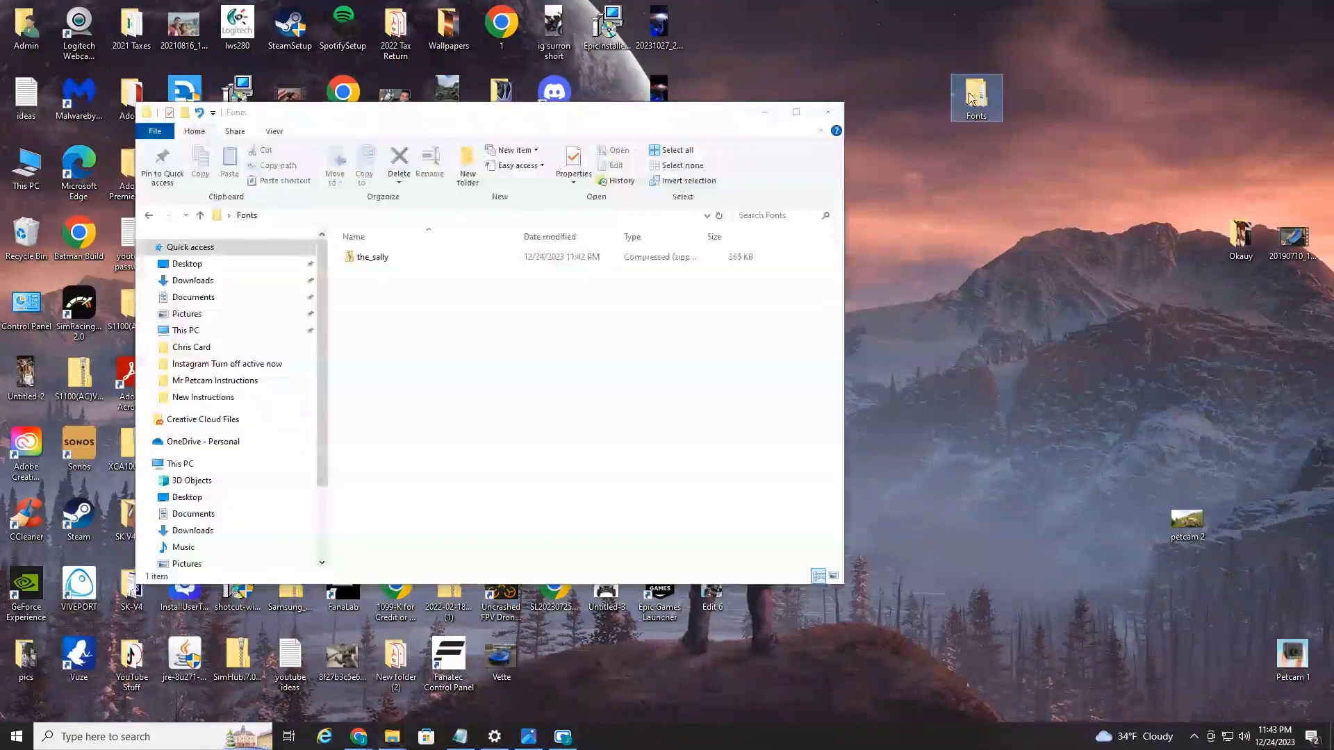
pyautogui.doubleClick(372, 259)
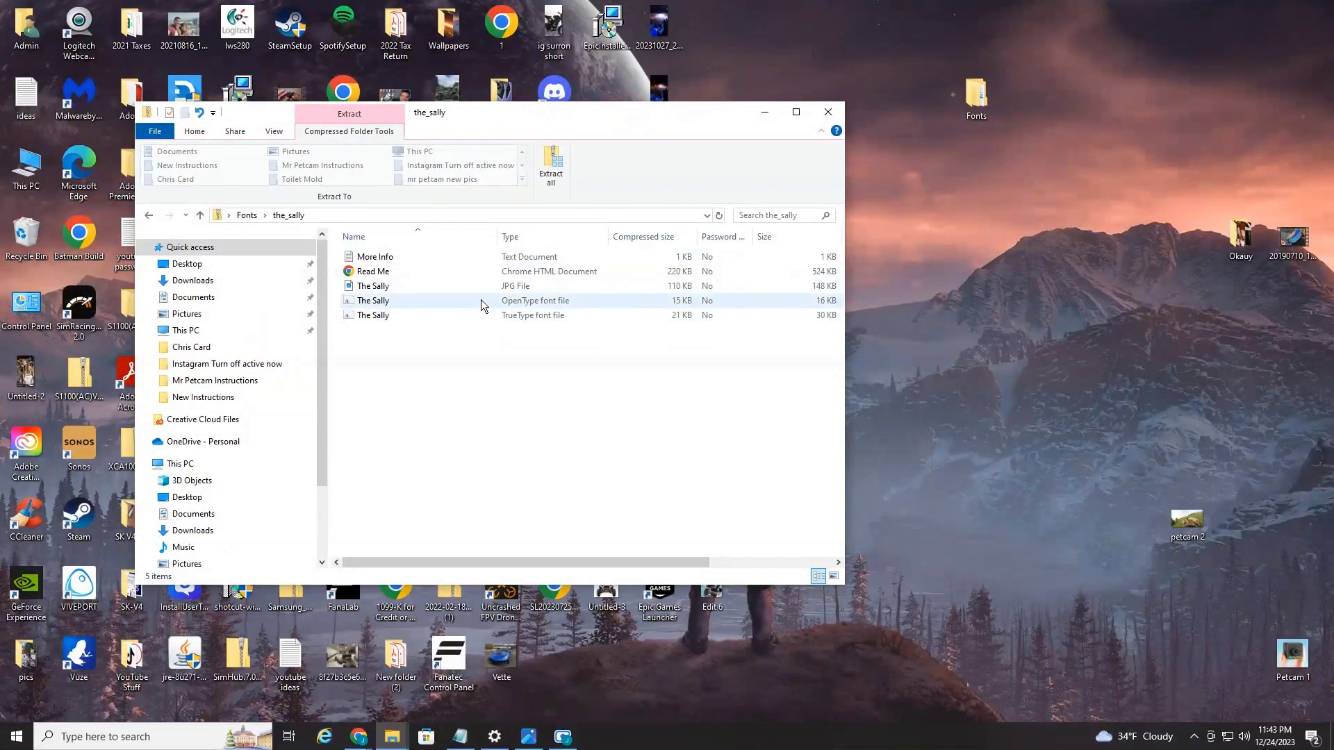
pyautogui.doubleClick(373, 300)
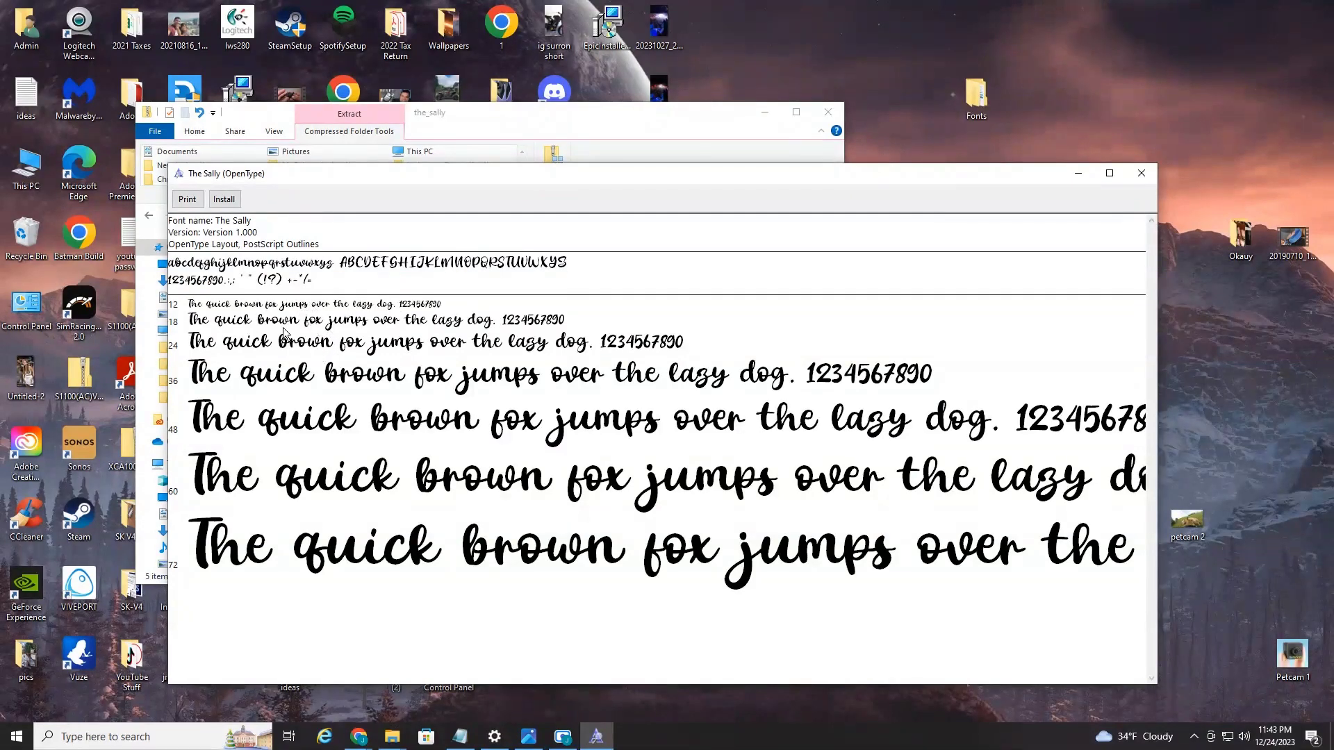
pyautogui.click(229, 206)
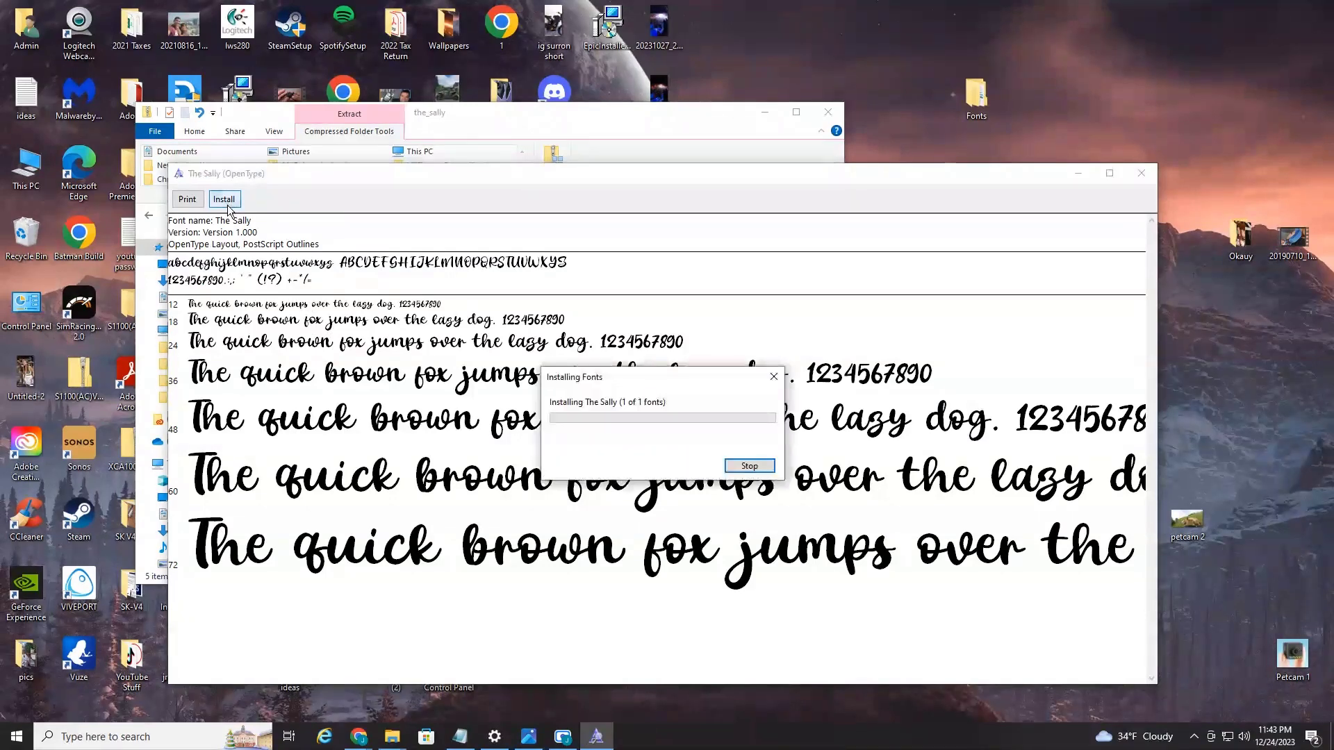
pyautogui.click(1078, 174)
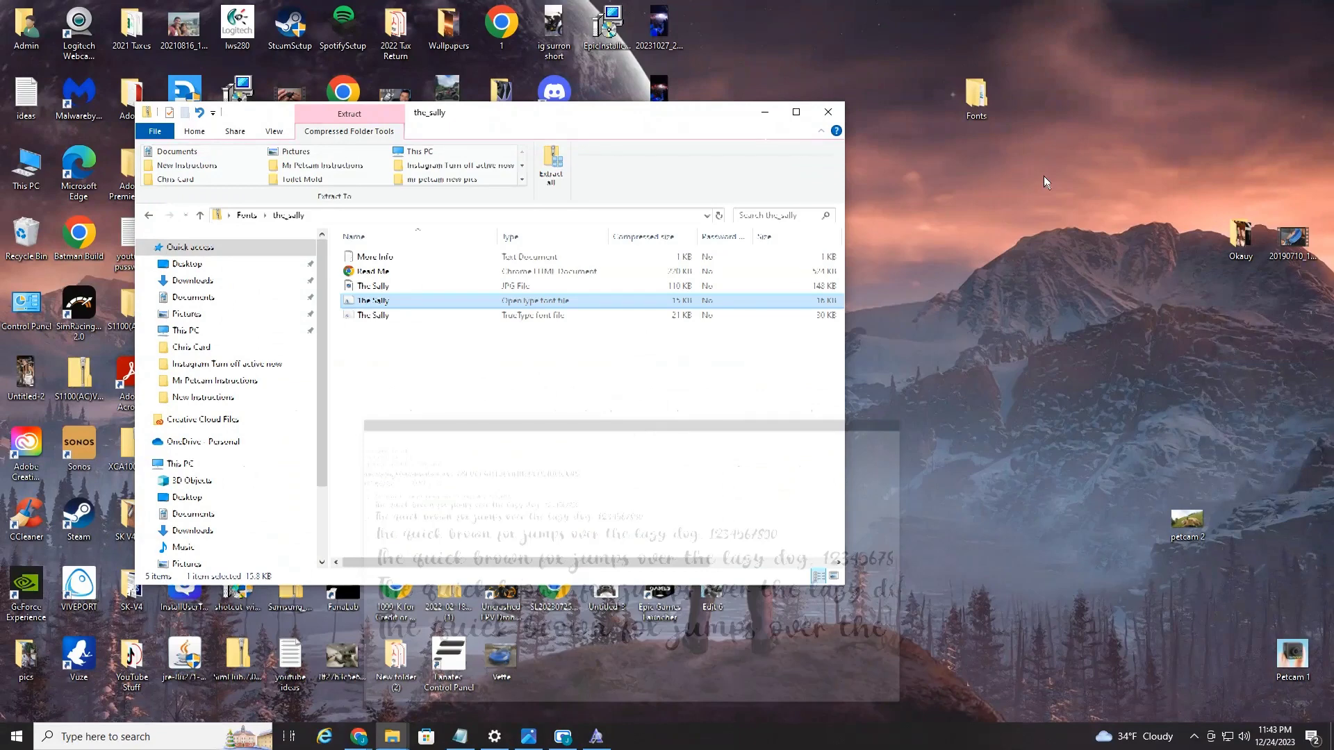
# Search Windows for 'photoshop' and launch Adobe Photoshop CS6
pyautogui.click(764, 113)
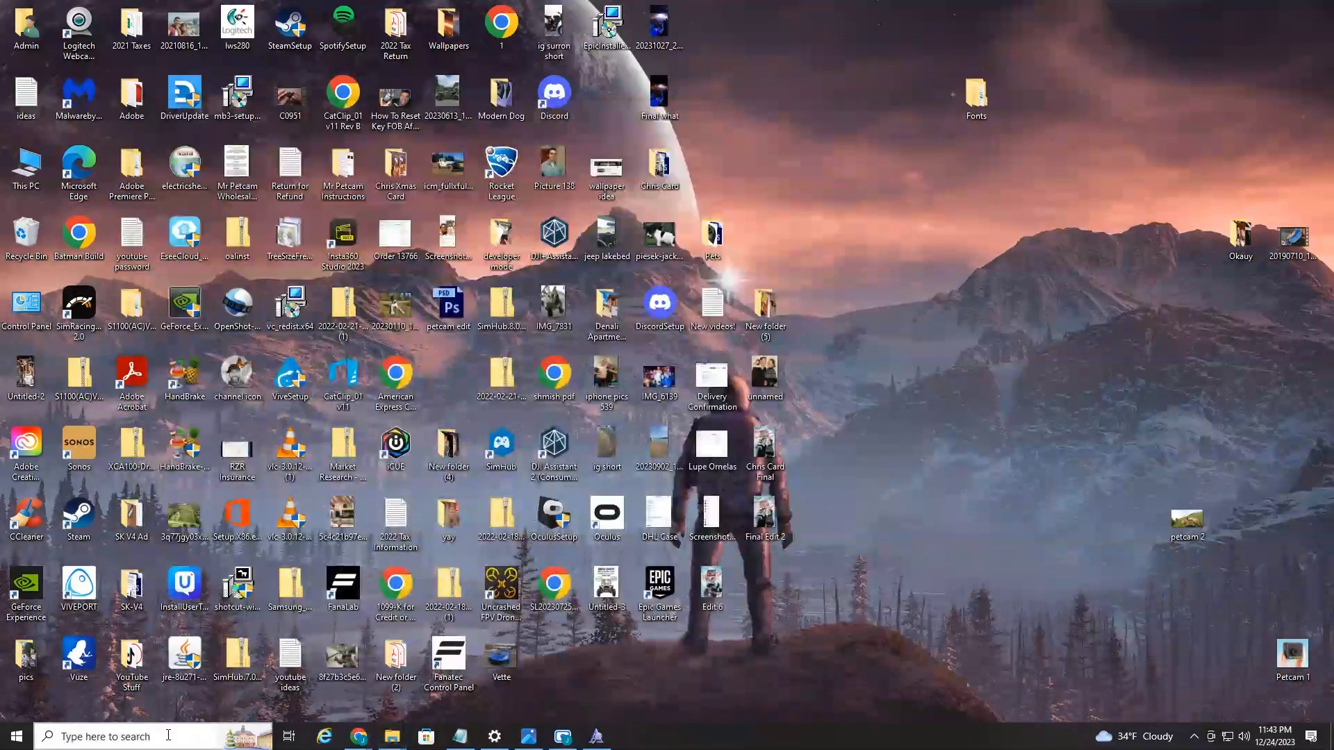
pyautogui.click(167, 735)
pyautogui.write('ph')
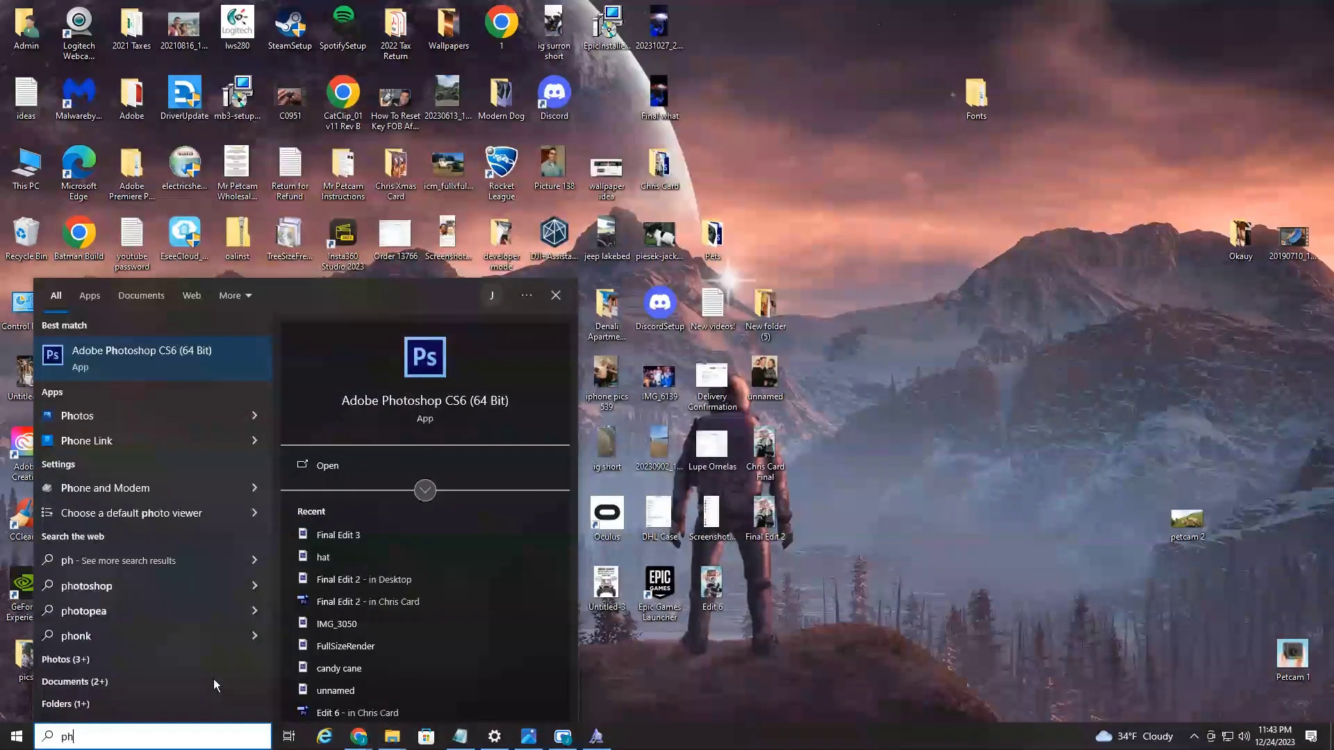
pyautogui.write('otoshop')
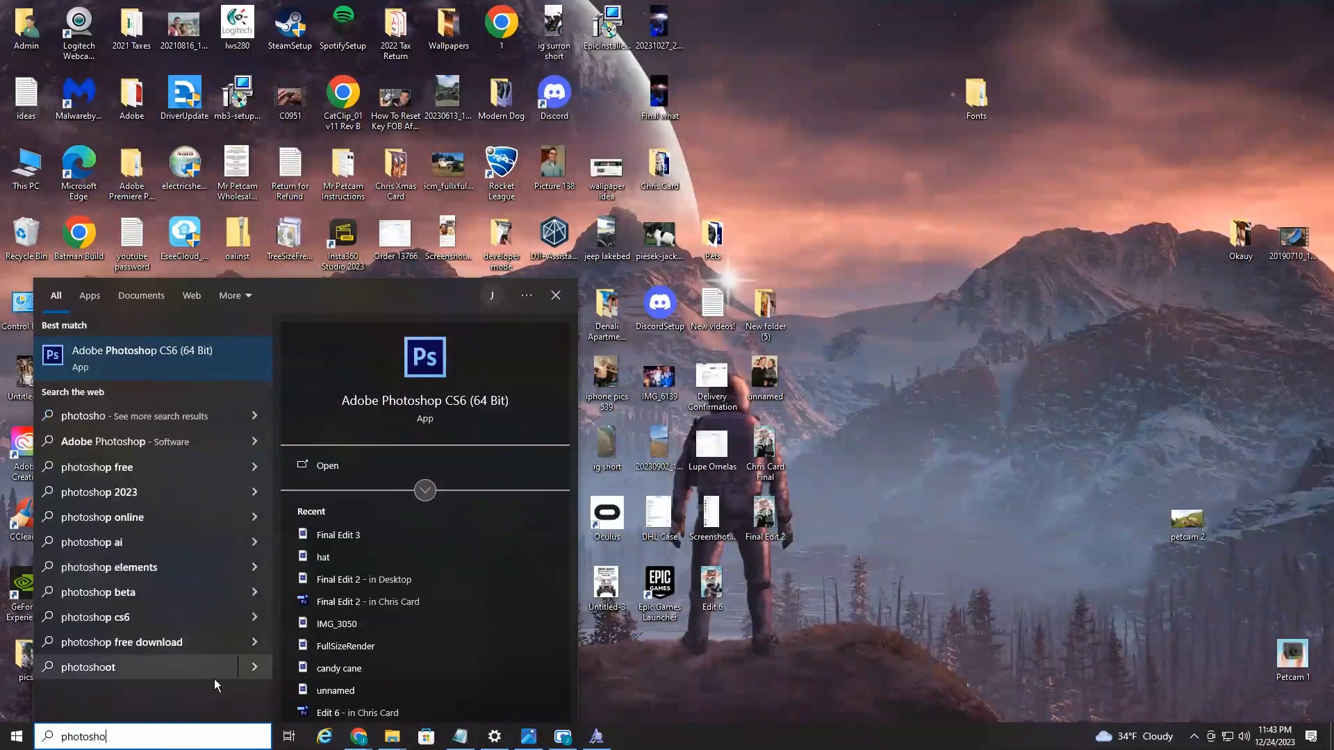
pyautogui.press('Return')
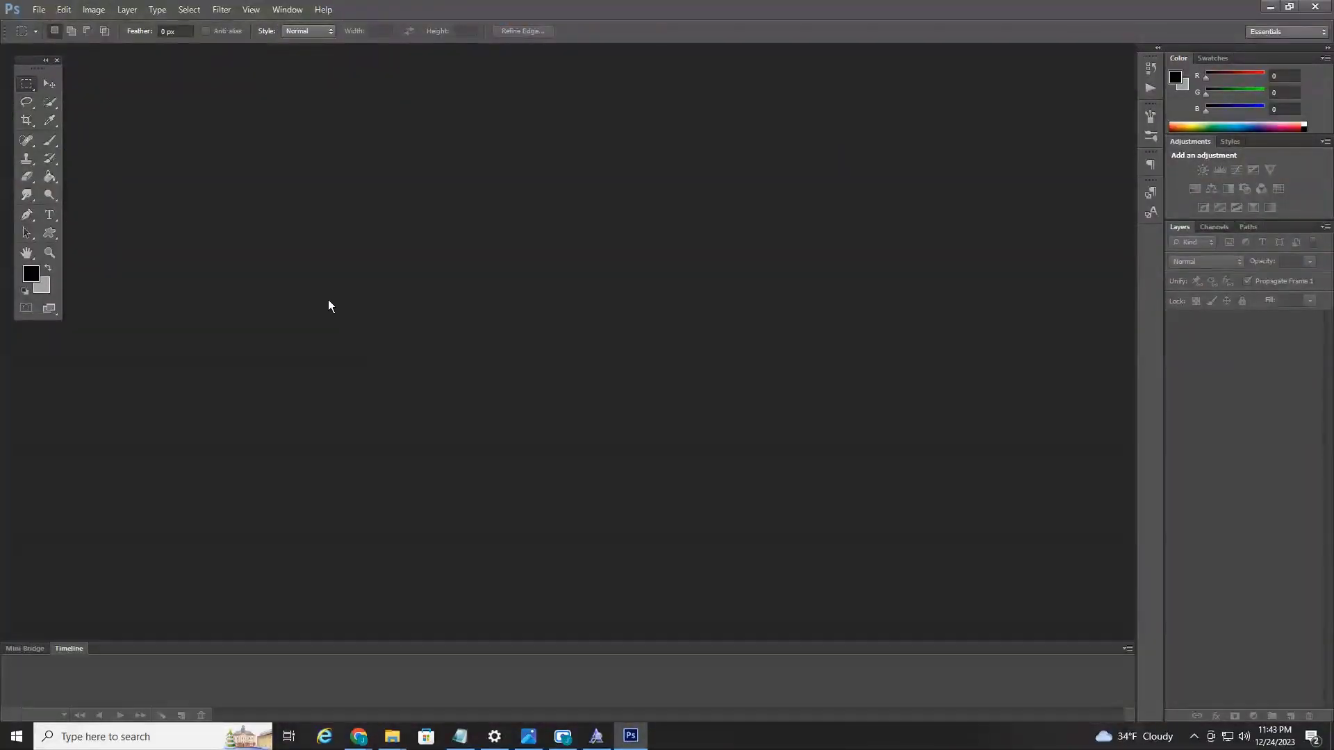
# Create a new document with default settings, then type TEST on the canvas and select it
pyautogui.click(37, 11)
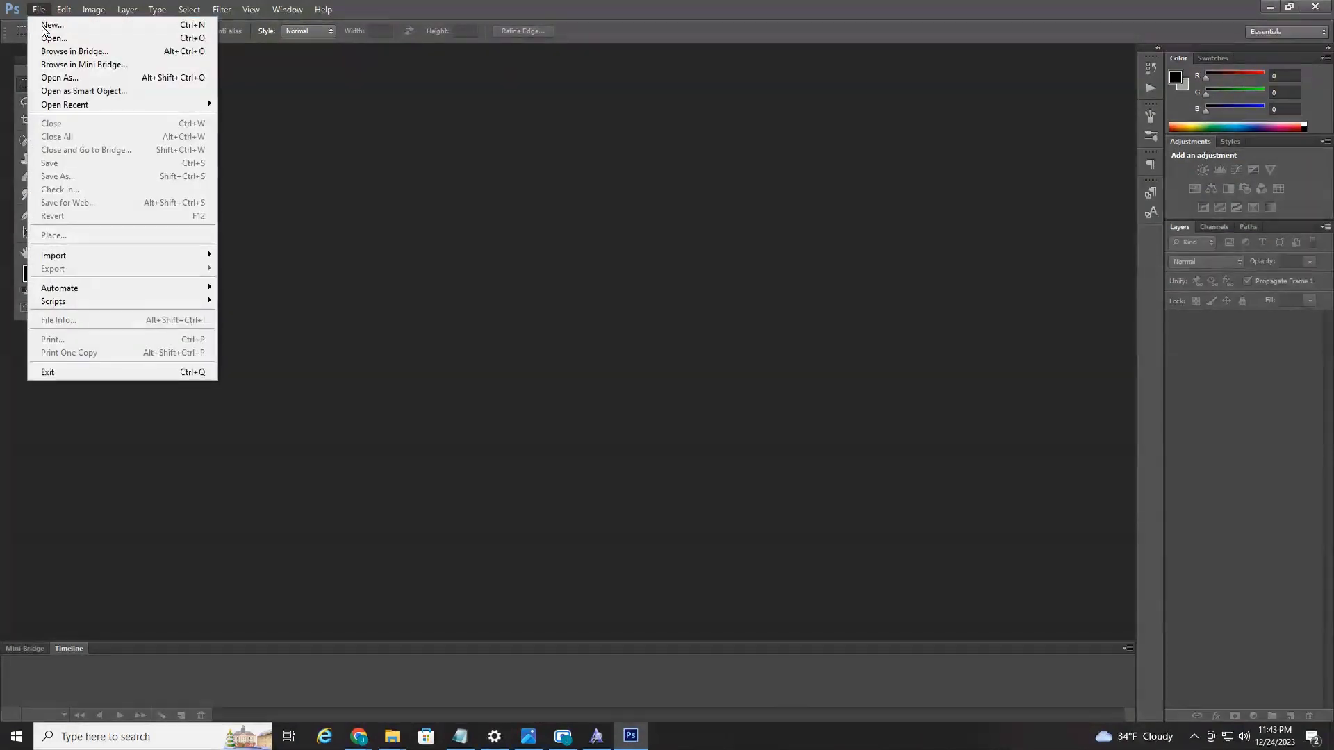
pyautogui.click(43, 25)
pyautogui.click(1141, 226)
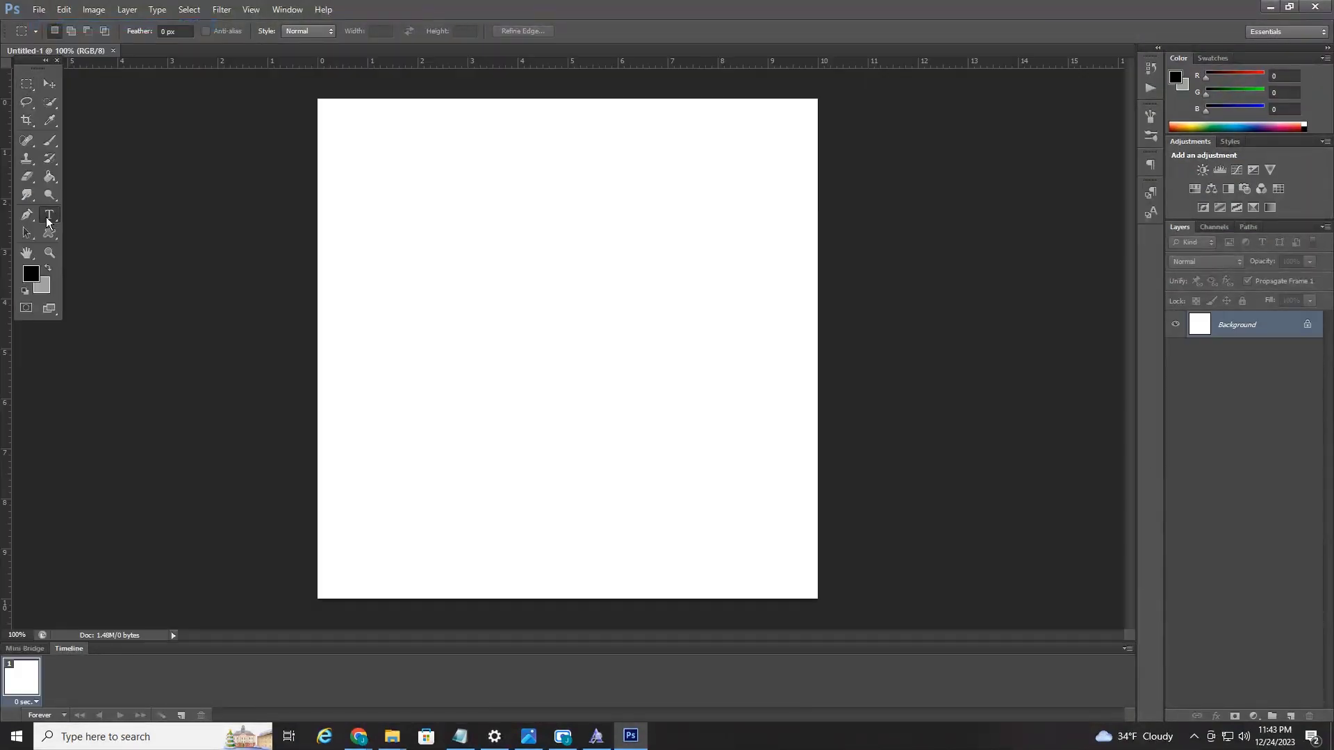
pyautogui.click(591, 305)
pyautogui.write('TEST')
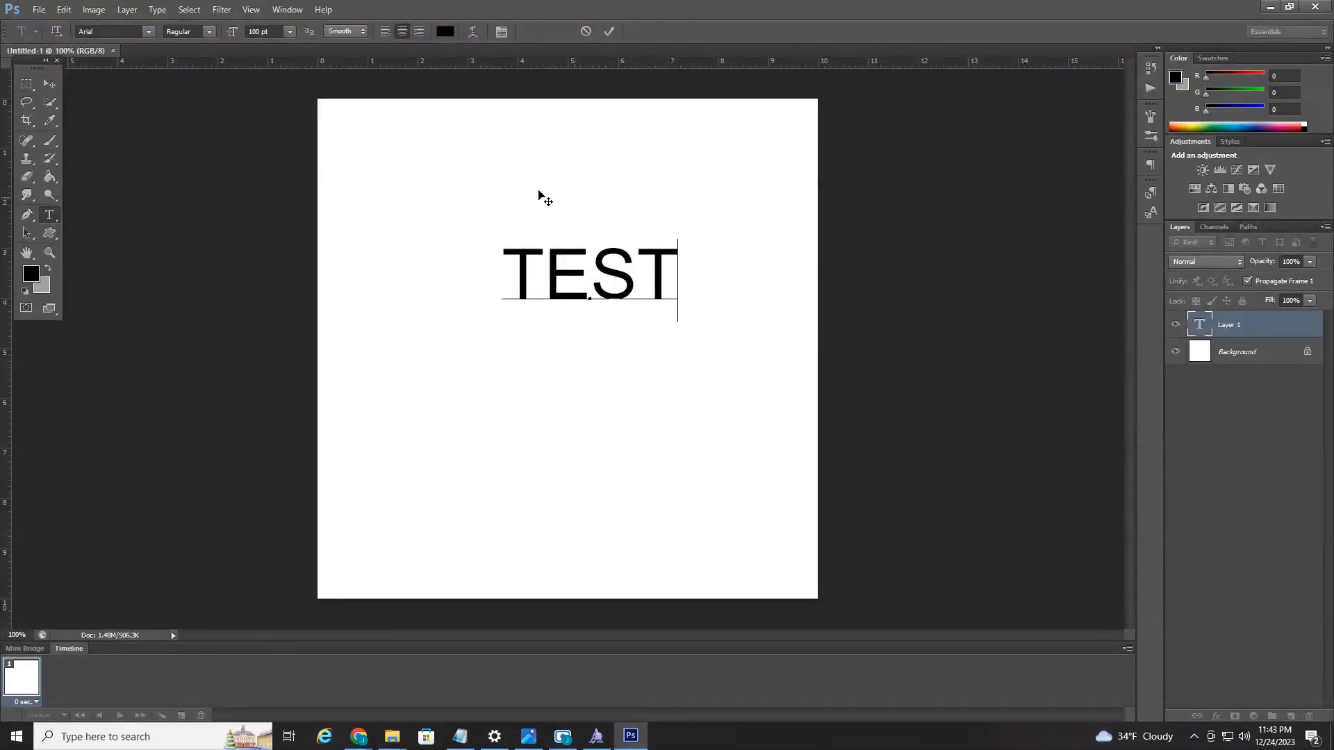
pyautogui.hotkey('ctrl', 'a')
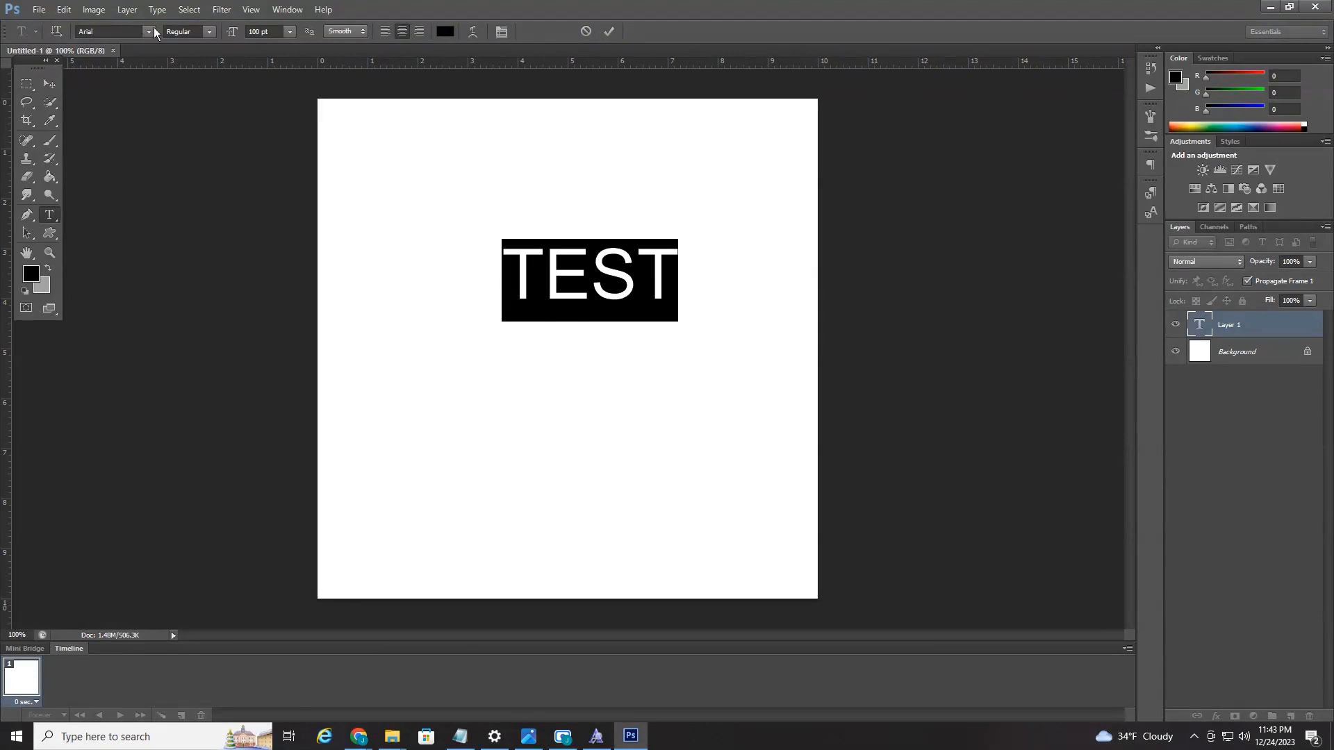
# Change the TEST text to The Sally font and commit it with the Move tool
pyautogui.click(153, 28)
pyautogui.moveTo(302, 75); pyautogui.dragTo(324, 425)
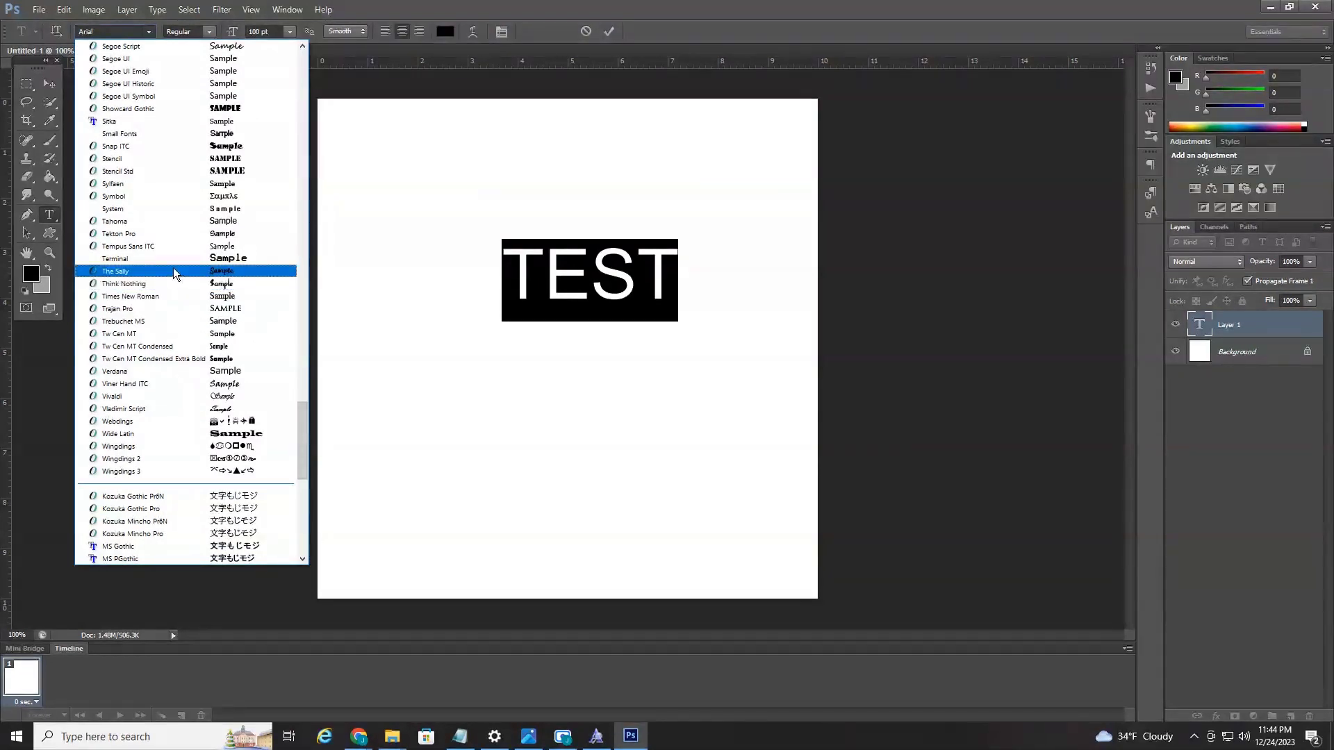
pyautogui.click(175, 273)
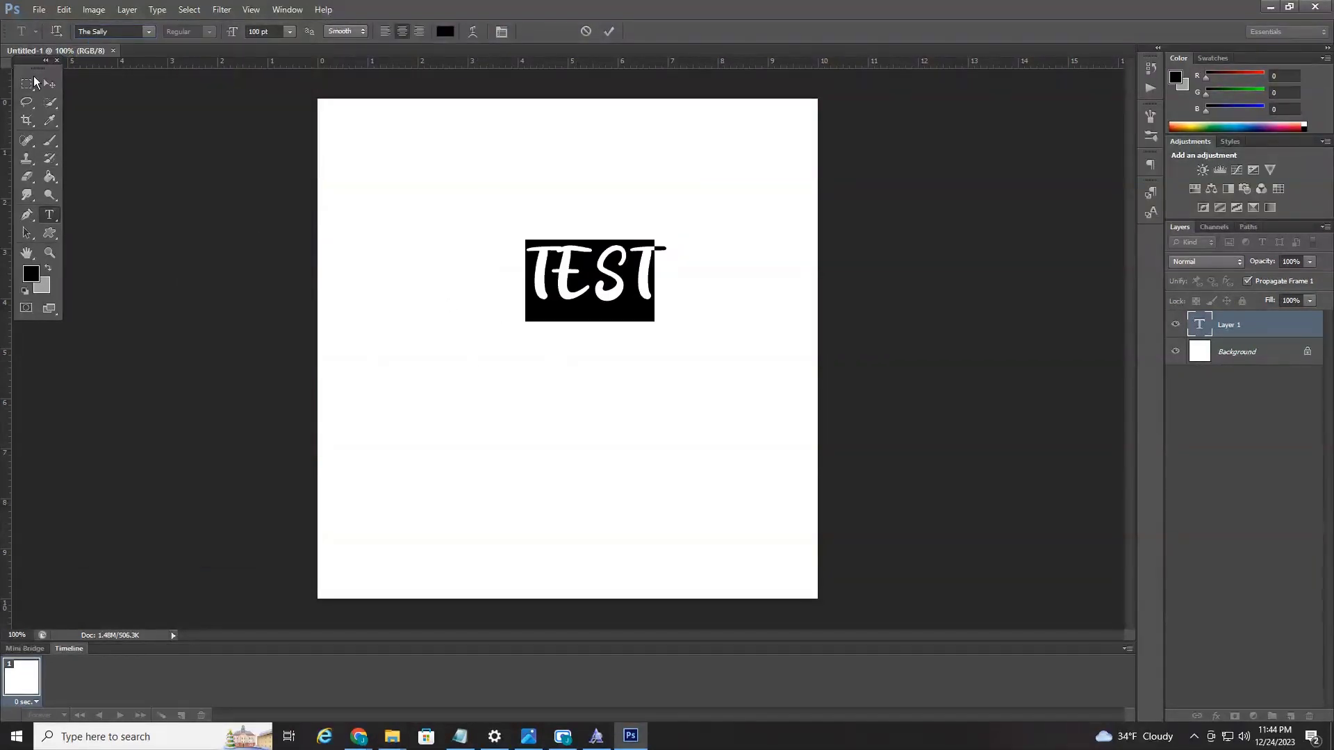
pyautogui.click(50, 83)
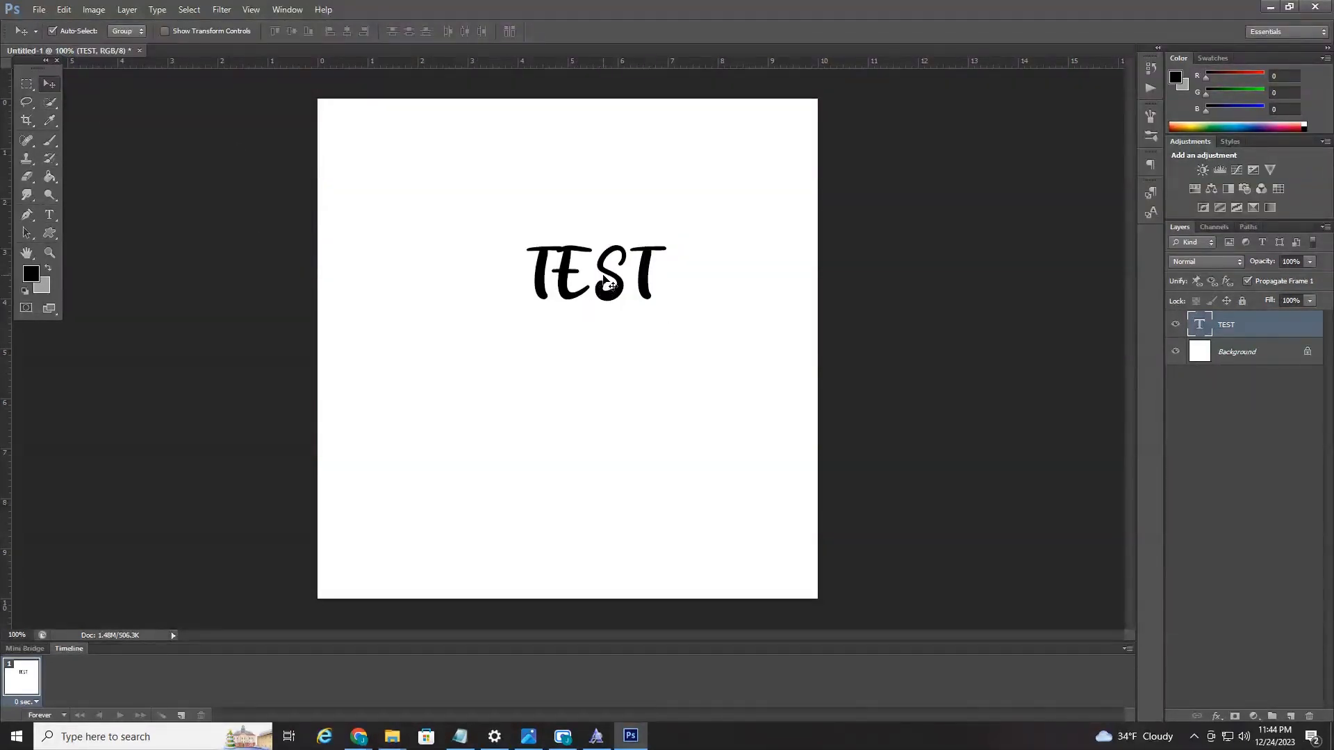